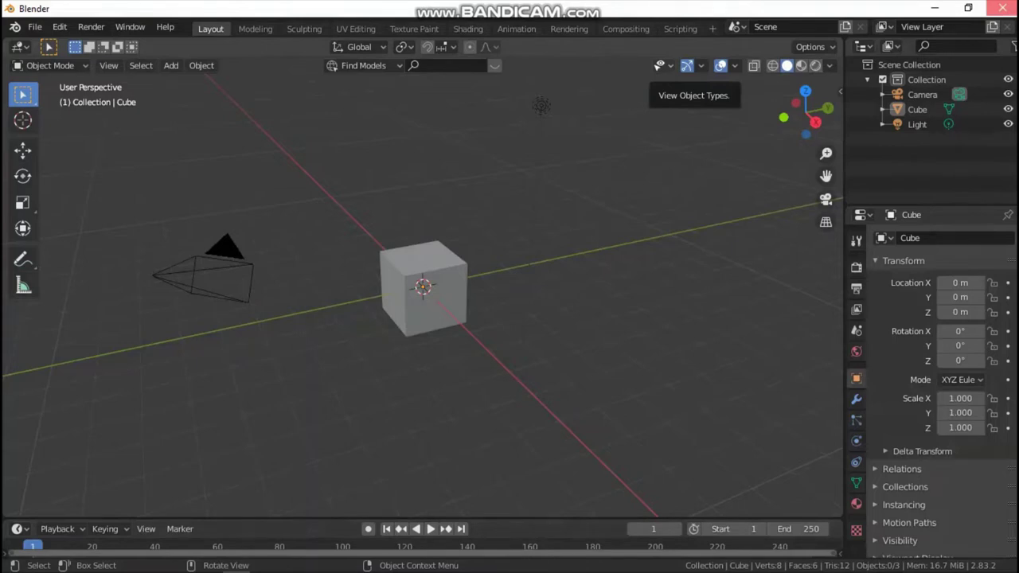
# Switch to the orthographic Front view and select the default cube
pyautogui.press('`')
pyautogui.click(455, 109)
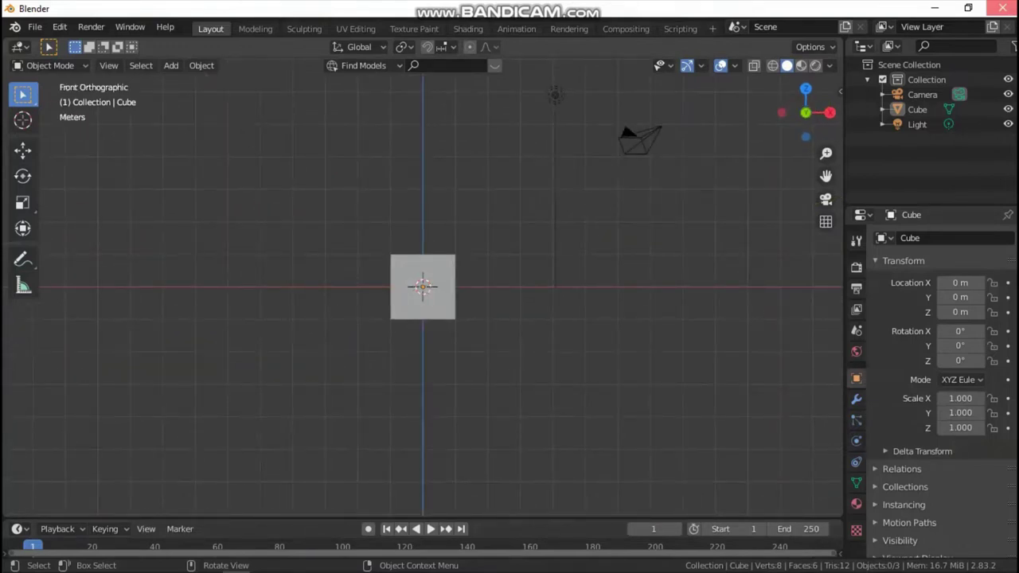
pyautogui.click(423, 286)
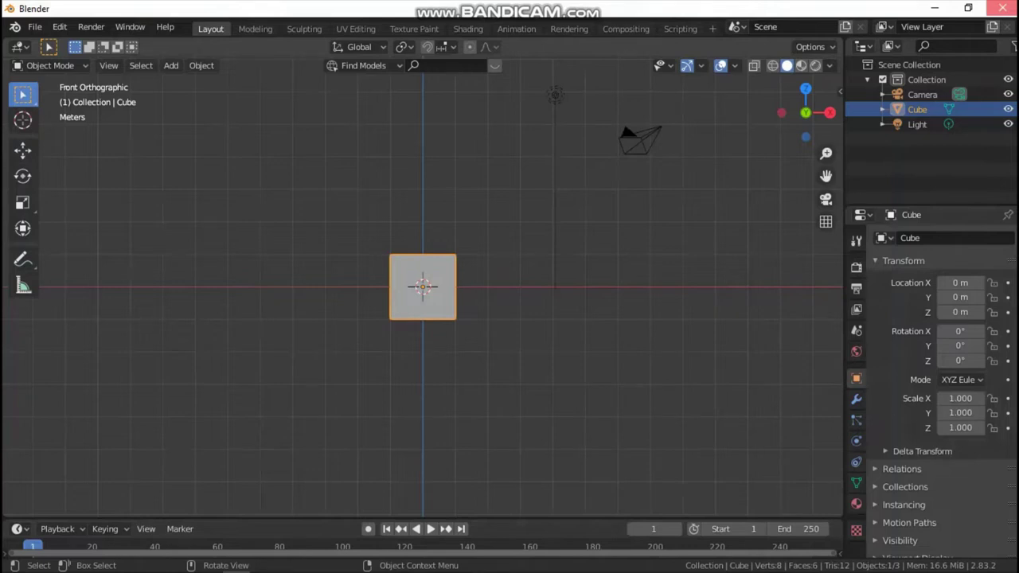
# Switch the viewport shading to Material Preview
pyautogui.press('z')
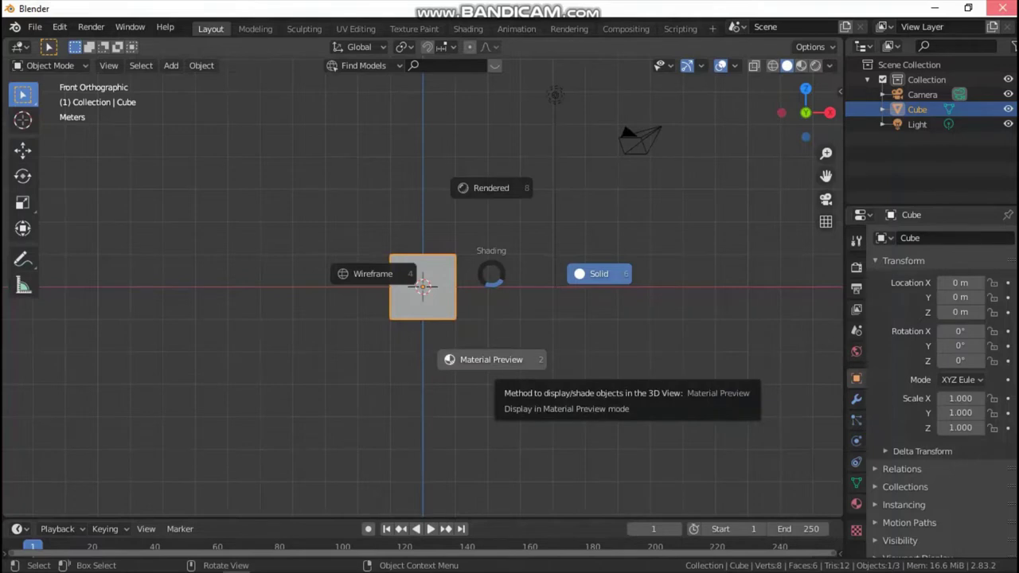
pyautogui.click(491, 363)
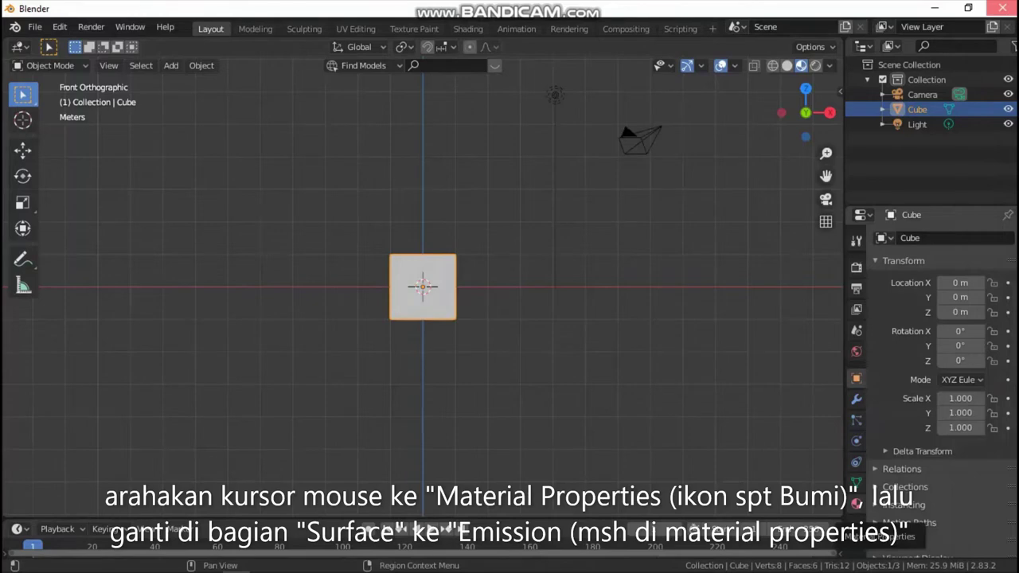
# Set the cube's material Surface shader to Emission in Material Properties
pyautogui.click(855, 503)
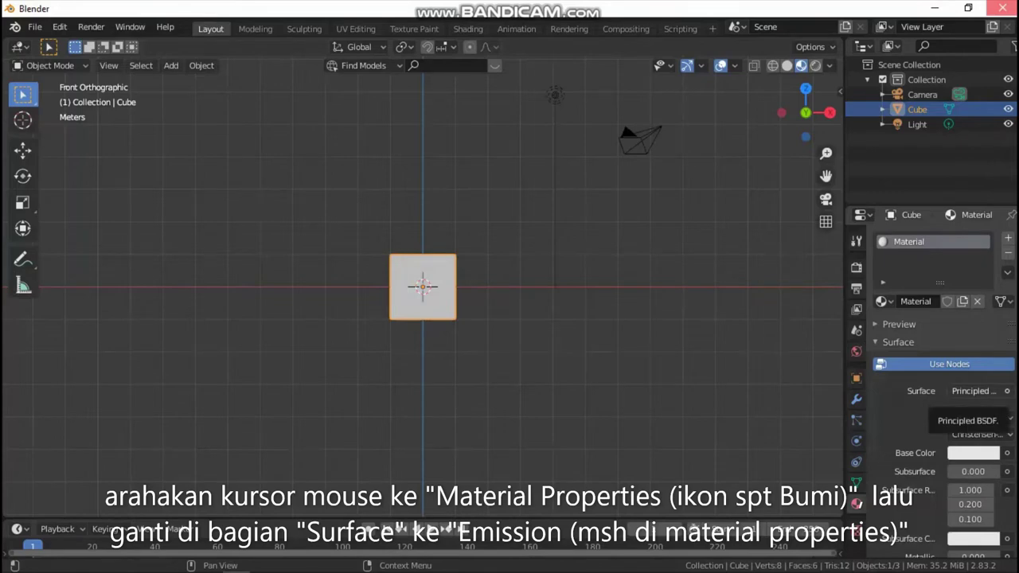
pyautogui.click(975, 391)
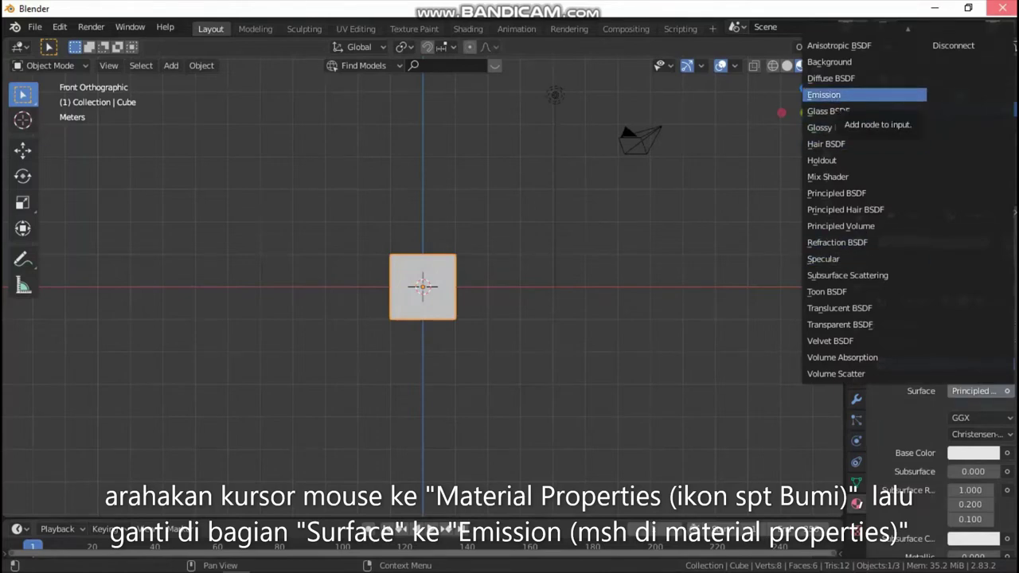
pyautogui.click(827, 94)
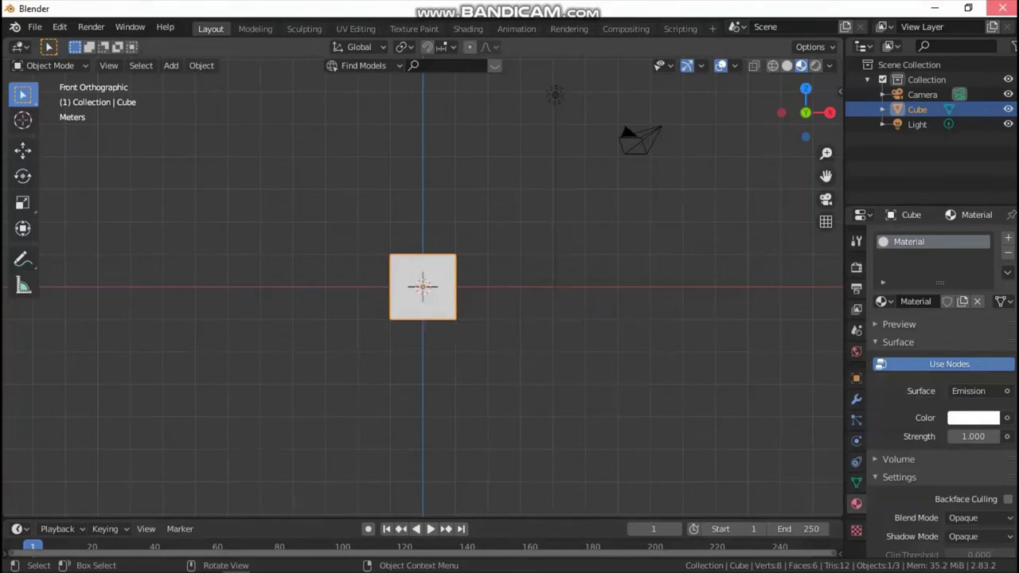
# Switch to Rendered shading, return to the Front view and reselect the cube
pyautogui.press('z')
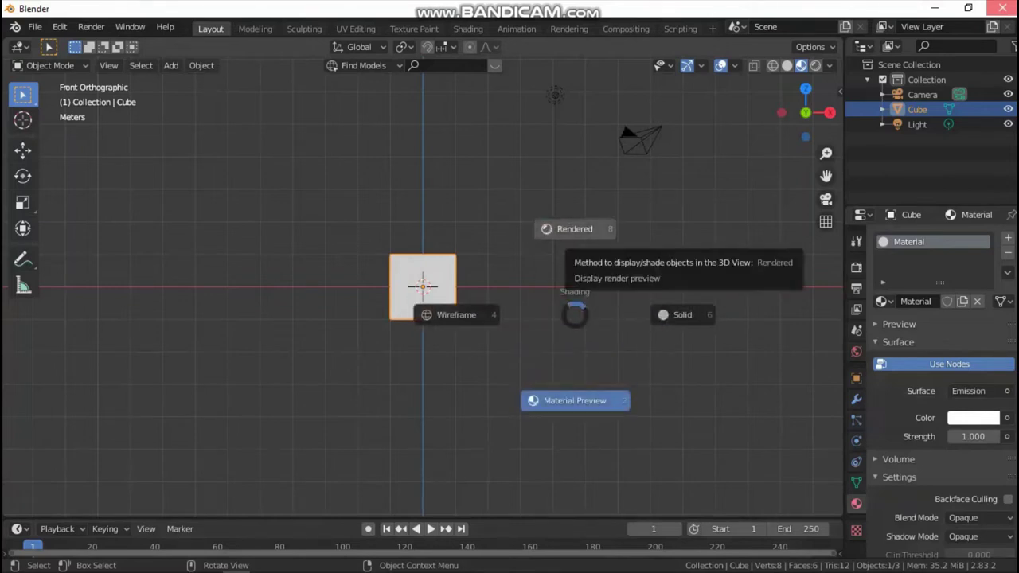
pyautogui.press('8')
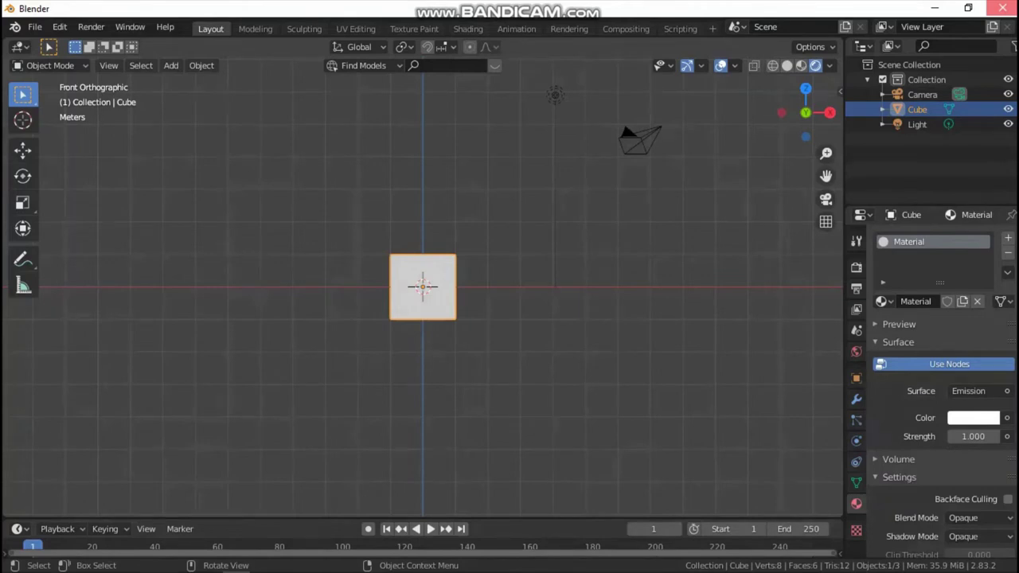
pyautogui.moveTo(445, 263); pyautogui.dragTo(534, 247, button='middle')
pyautogui.press('`')
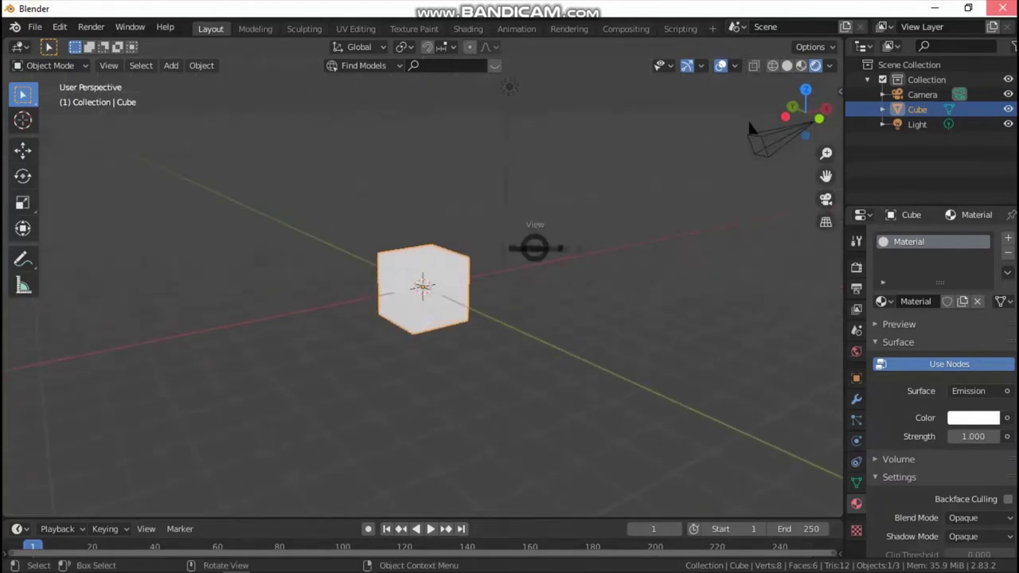
pyautogui.press('7')
pyautogui.click(916, 124)
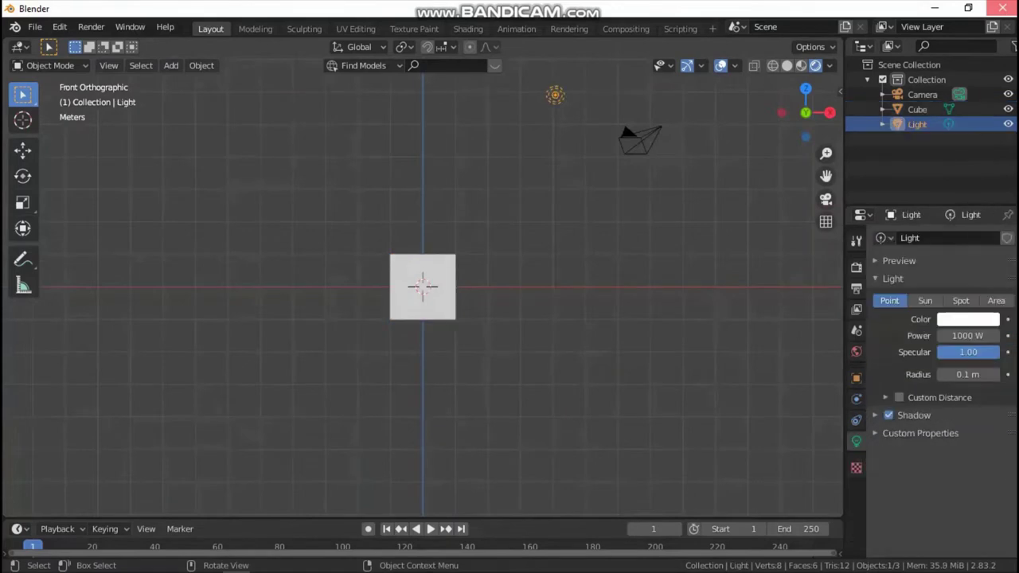
pyautogui.click(917, 109)
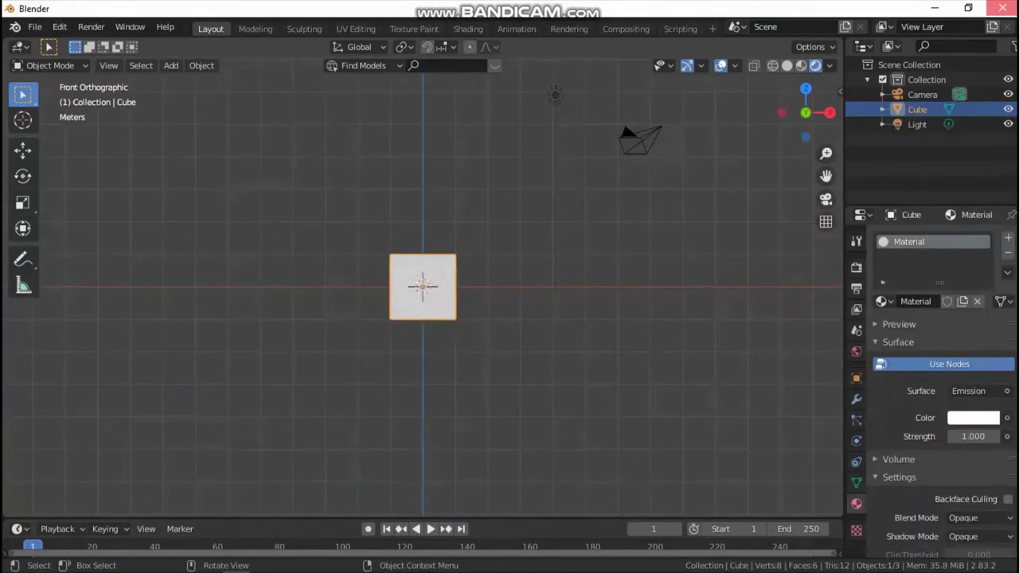
# Move the cube straight up along Z and deselect it
pyautogui.click(22, 150)
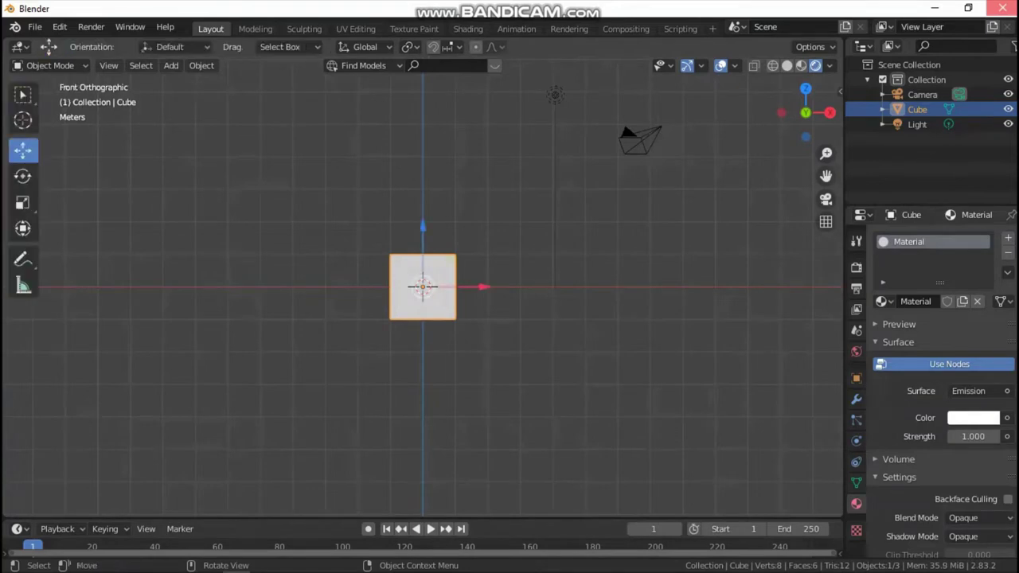
pyautogui.moveTo(422, 226); pyautogui.dragTo(423, 145)
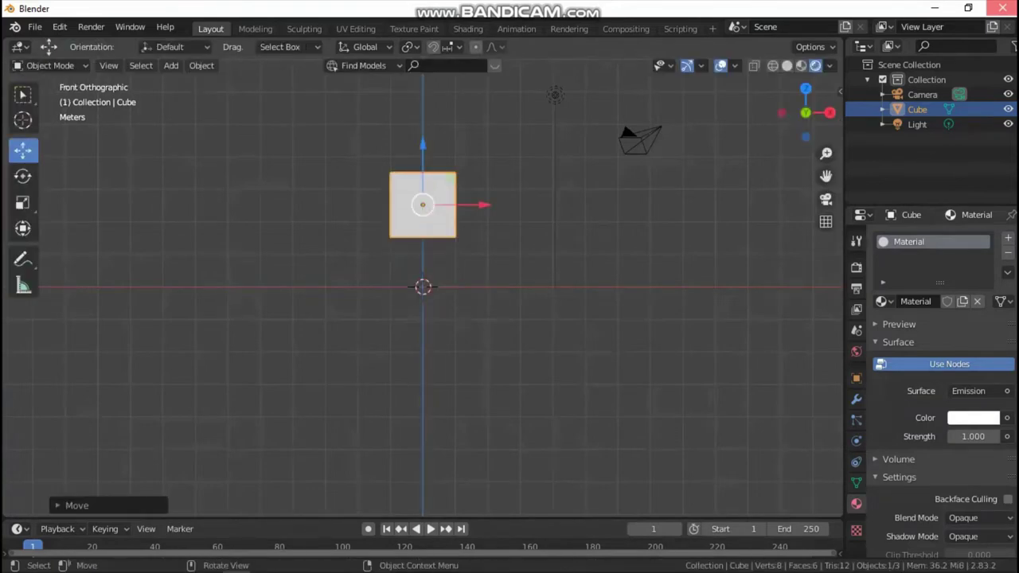
pyautogui.hotkey('alt', 'a')
# Add a plane mesh beneath the cube and scale it up about four times
pyautogui.press('shift')
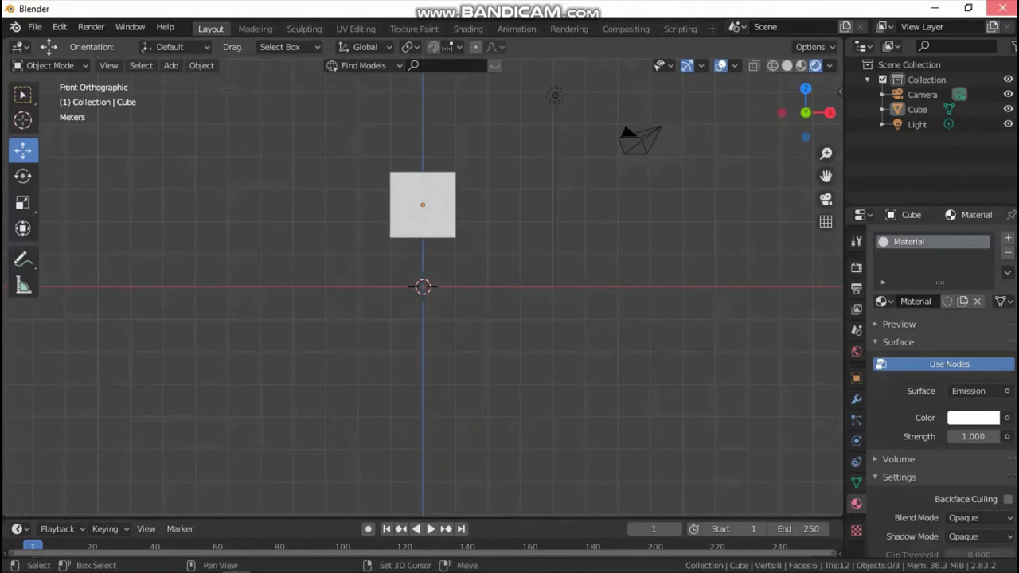
pyautogui.hotkey('shift', 'a')
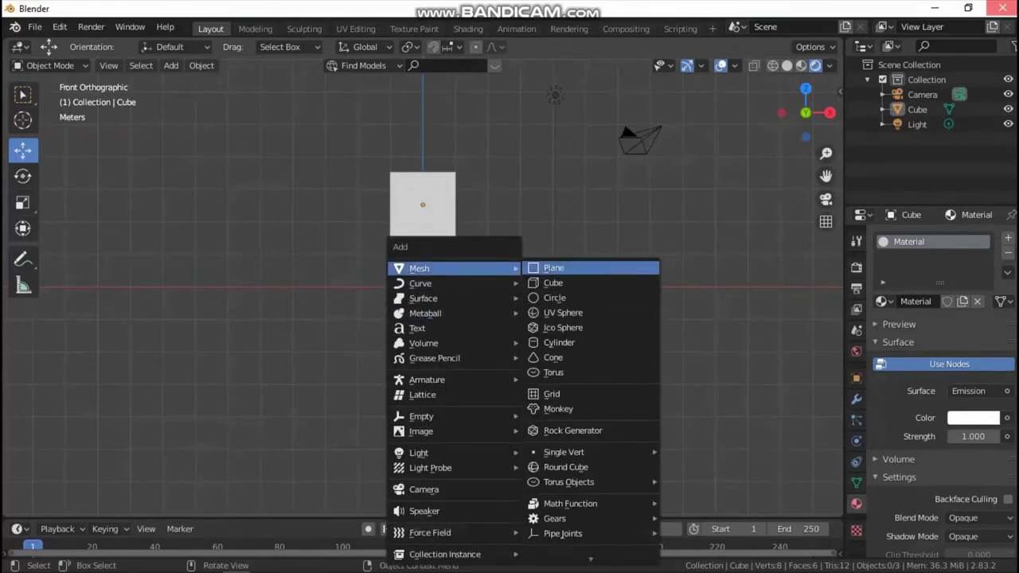
pyautogui.click(553, 269)
pyautogui.press('KP_5')
pyautogui.moveTo(421, 358); pyautogui.dragTo(478, 342, button='middle')
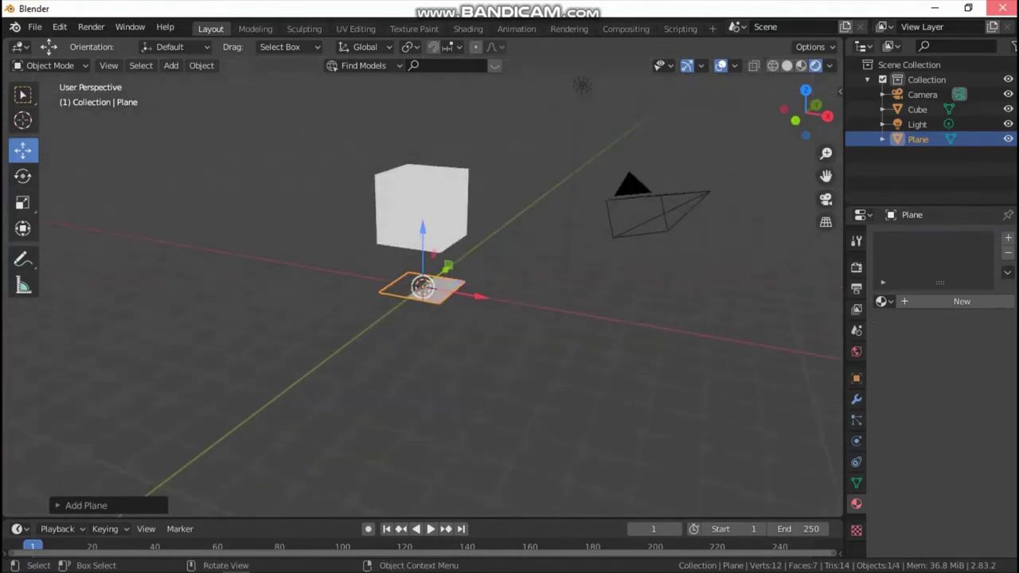
pyautogui.press('s')
pyautogui.click(803, 336)
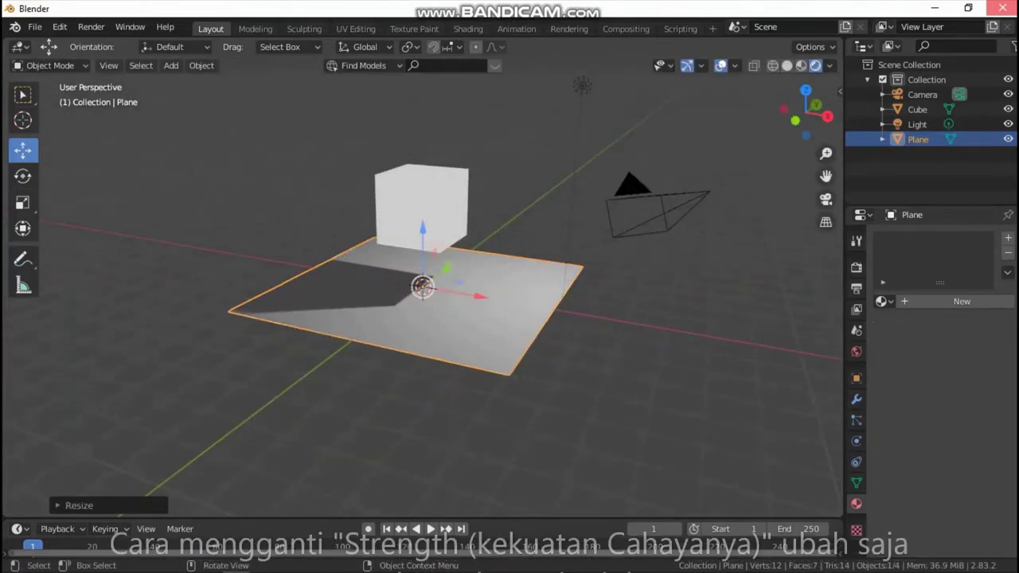
pyautogui.press('`')
pyautogui.click(429, 269)
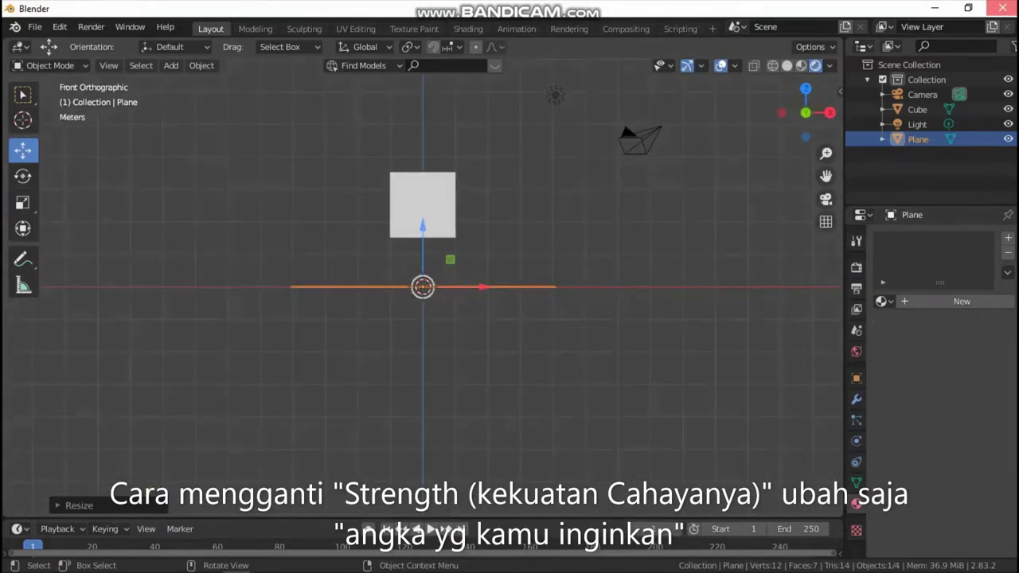
pyautogui.moveTo(477, 358); pyautogui.dragTo(541, 334, button='middle')
# Select the cube and set its Emission Strength to 10
pyautogui.click(420, 206)
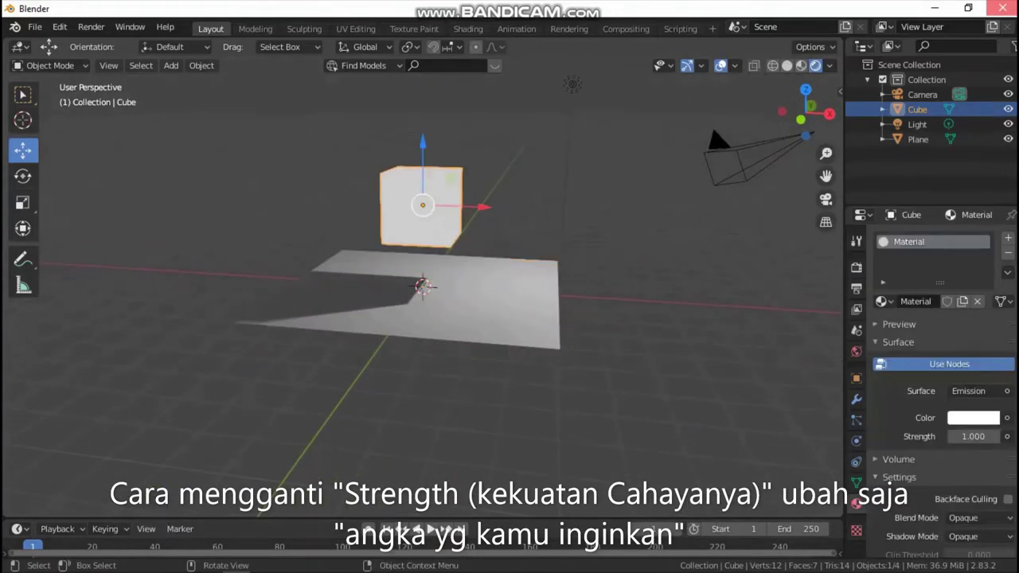
pyautogui.moveTo(461, 206); pyautogui.dragTo(466, 206)
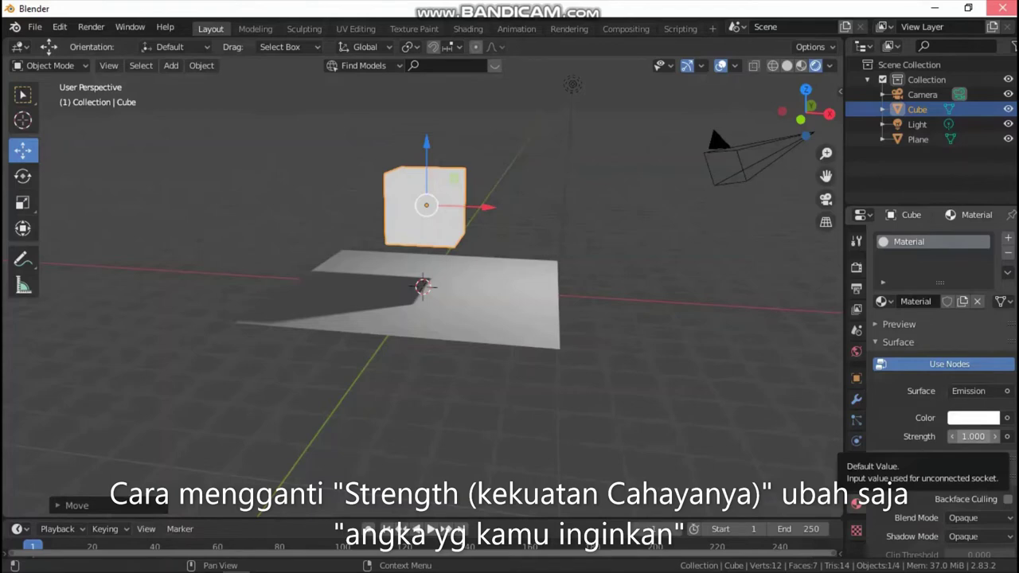
pyautogui.click(973, 436)
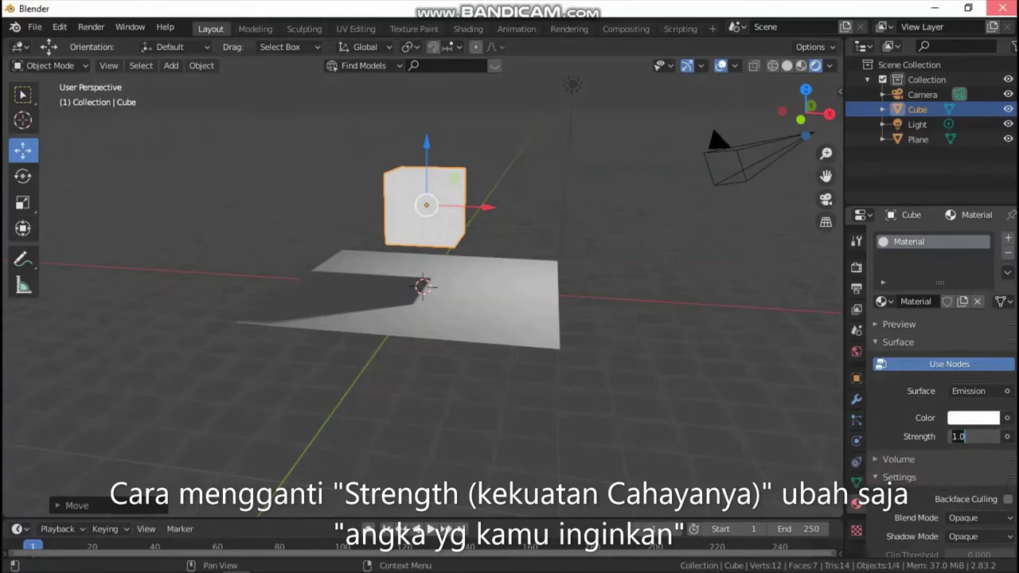
pyautogui.press('BackSpace')
pyautogui.press('BackSpace')
pyautogui.write('0')
pyautogui.press('Return')
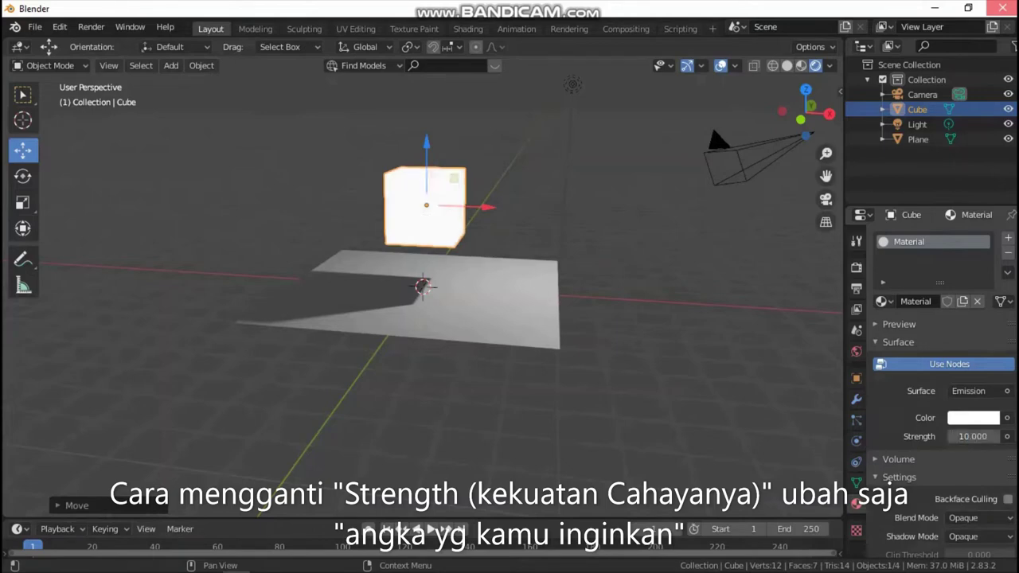
pyautogui.moveTo(478, 382); pyautogui.dragTo(414, 382, button='middle')
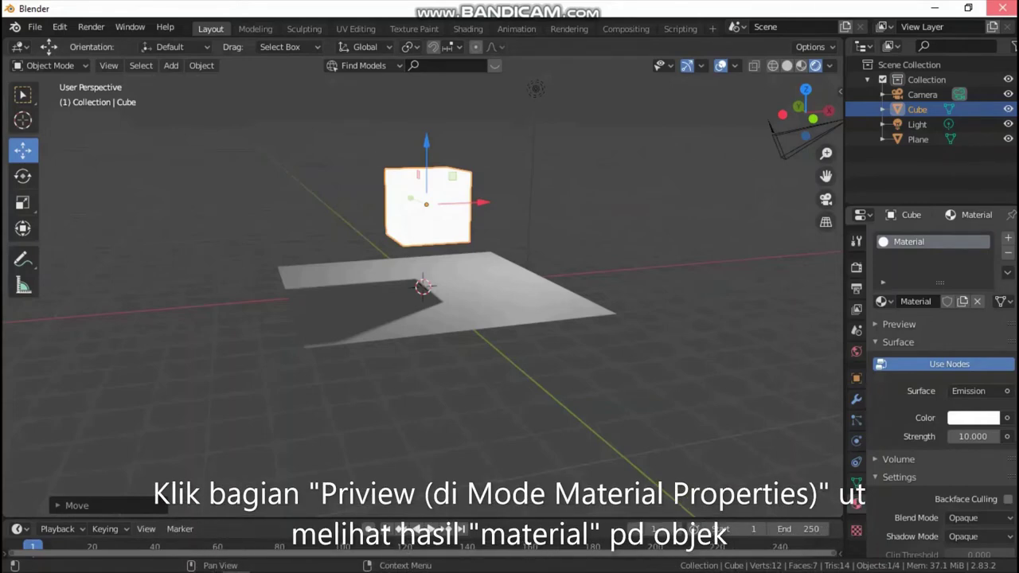
# Move the point light along X so it sits directly above the cube
pyautogui.click(898, 323)
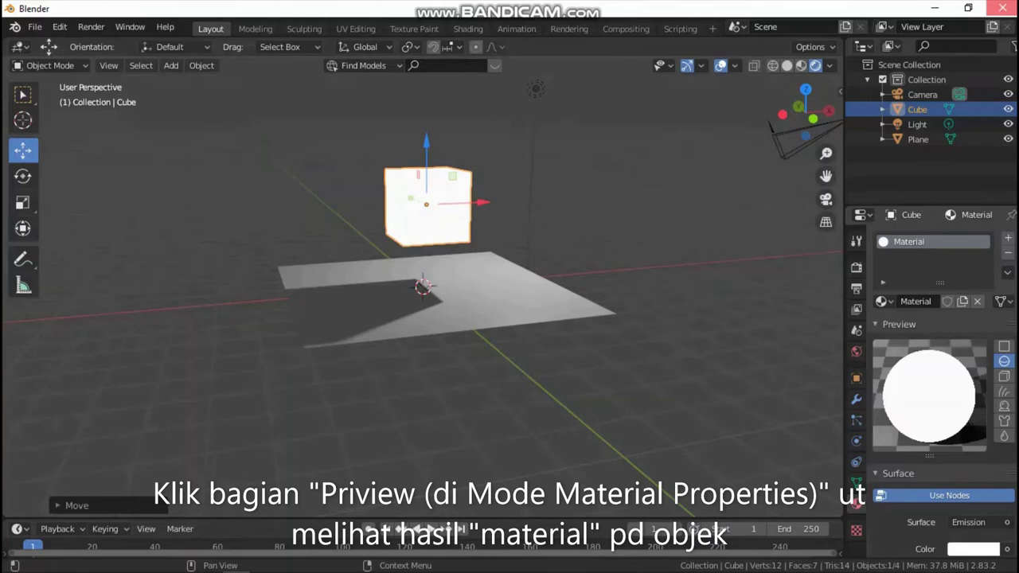
pyautogui.click(535, 88)
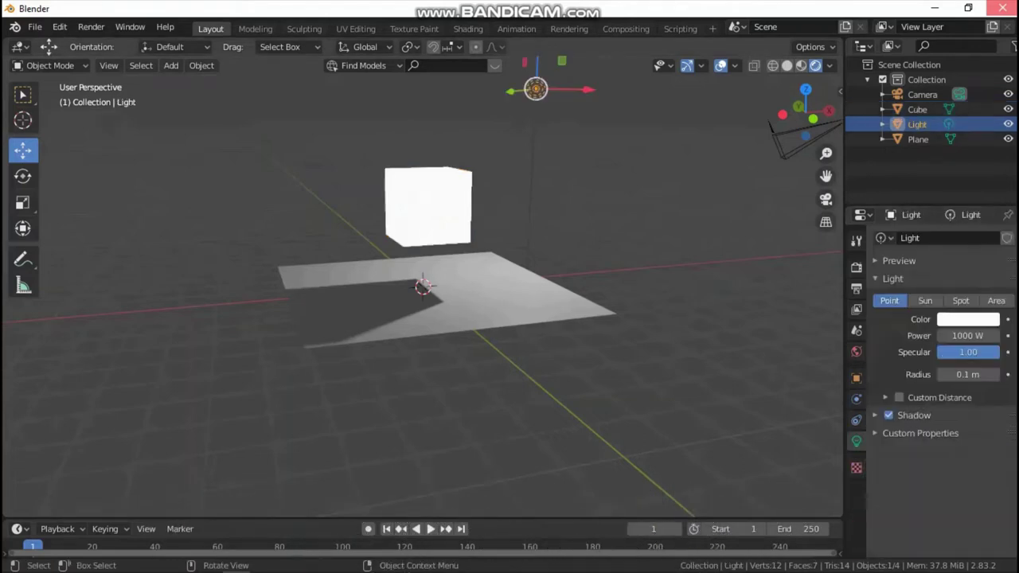
pyautogui.press('`')
pyautogui.click(502, 69)
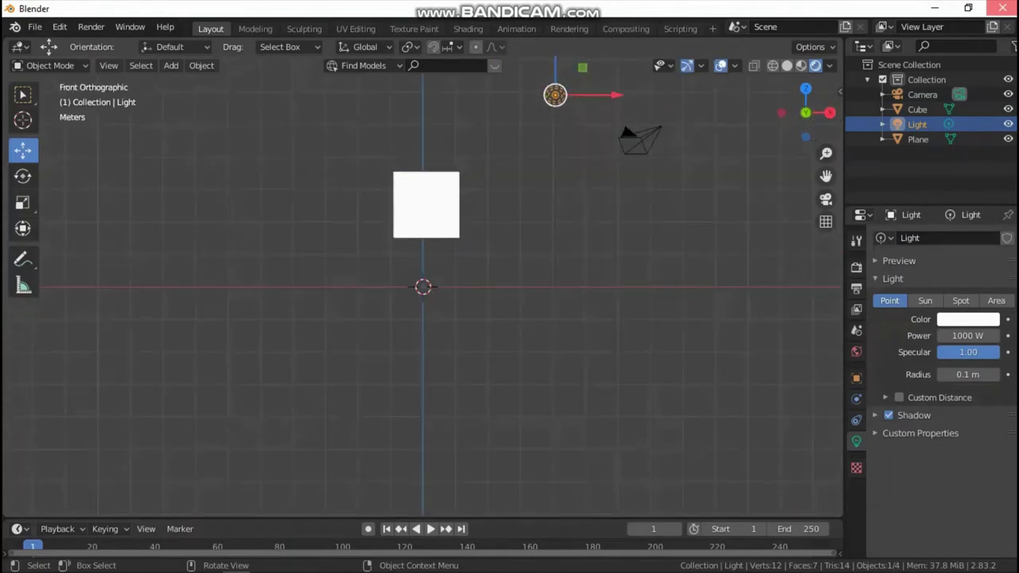
pyautogui.press('g')
pyautogui.press('x')
pyautogui.press('Return')
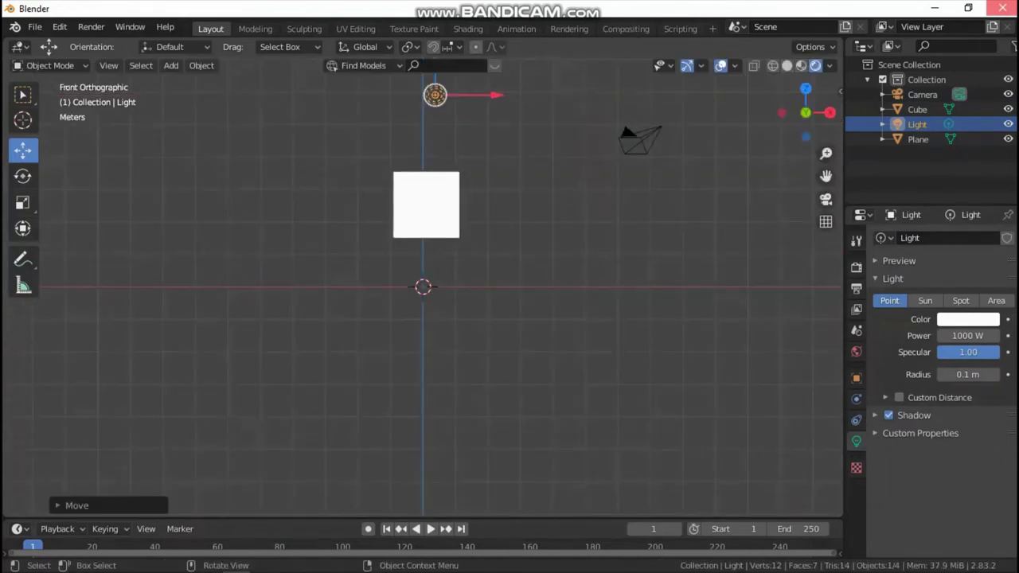
# Return to the Front view and bring up the Add menu
pyautogui.moveTo(421, 286)
pyautogui.mouseDown(button='middle')
pyautogui.moveTo(477, 239)
pyautogui.moveTo(413, 246)
pyautogui.mouseUp(button='middle')
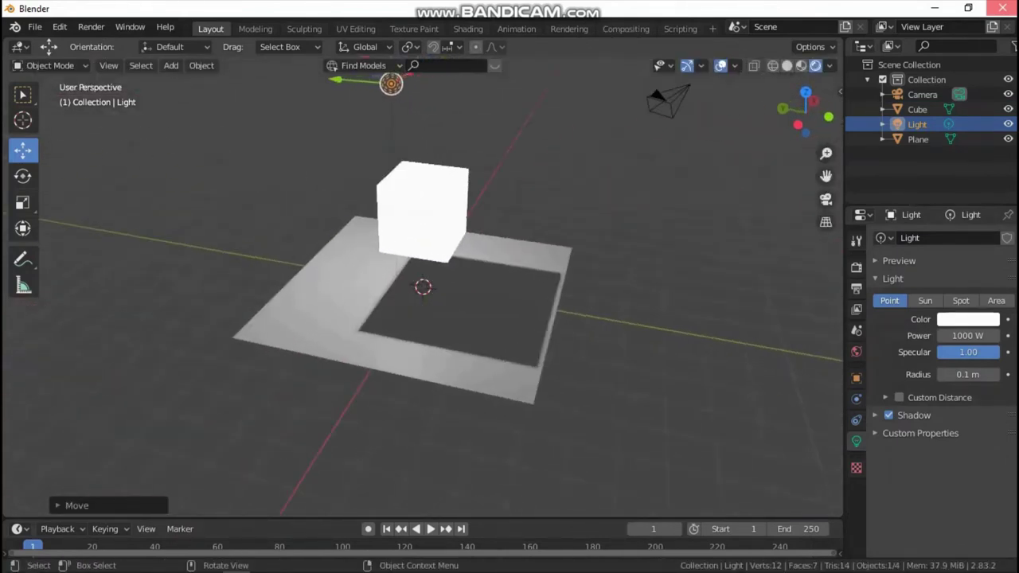
pyautogui.press('`')
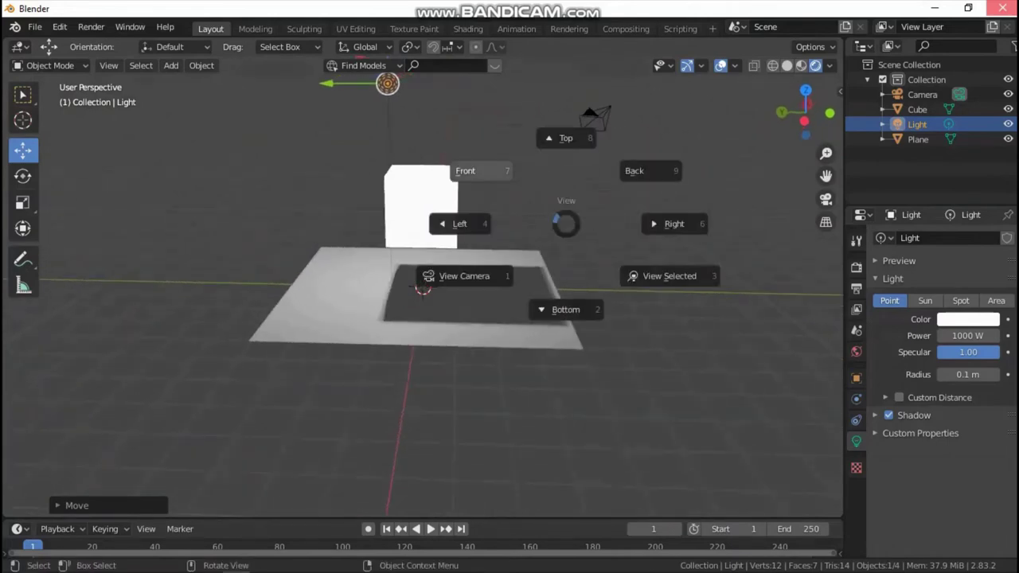
pyautogui.click(478, 169)
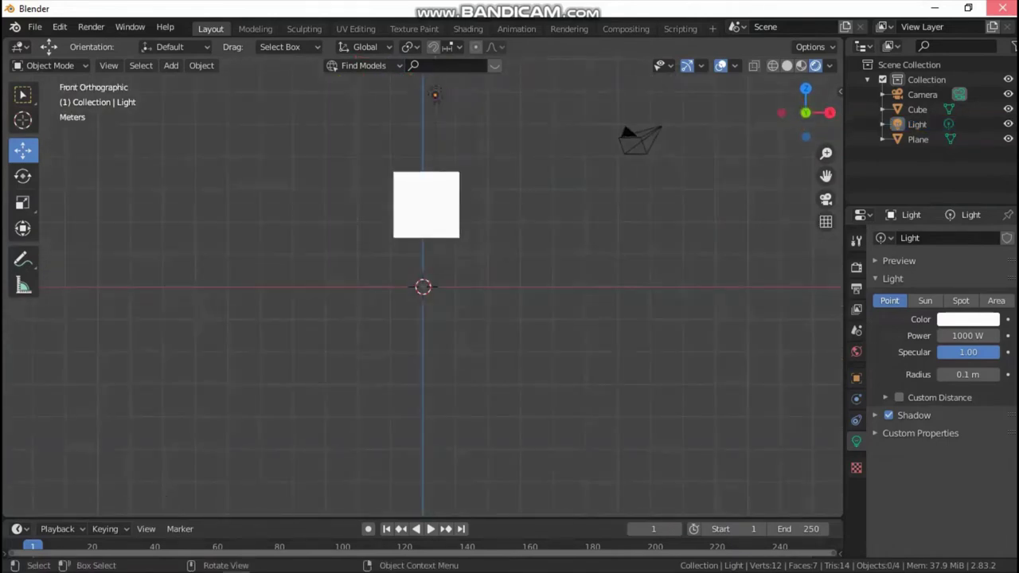
pyautogui.hotkey('shift', 'a')
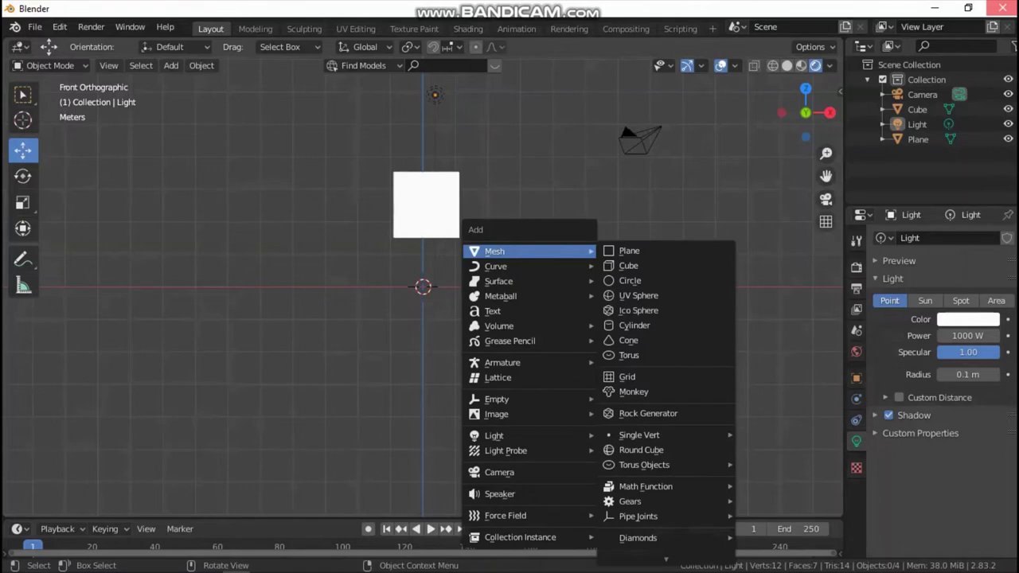
# Add a UV sphere, moving it right along X and up level with the cube
pyautogui.click(638, 295)
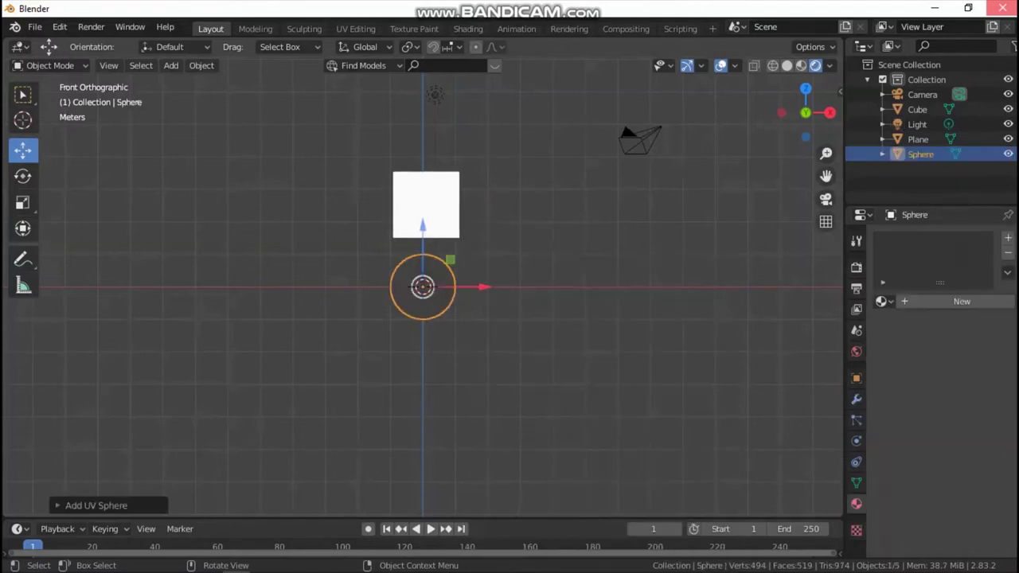
pyautogui.press('g')
pyautogui.press('x')
pyautogui.press('Return')
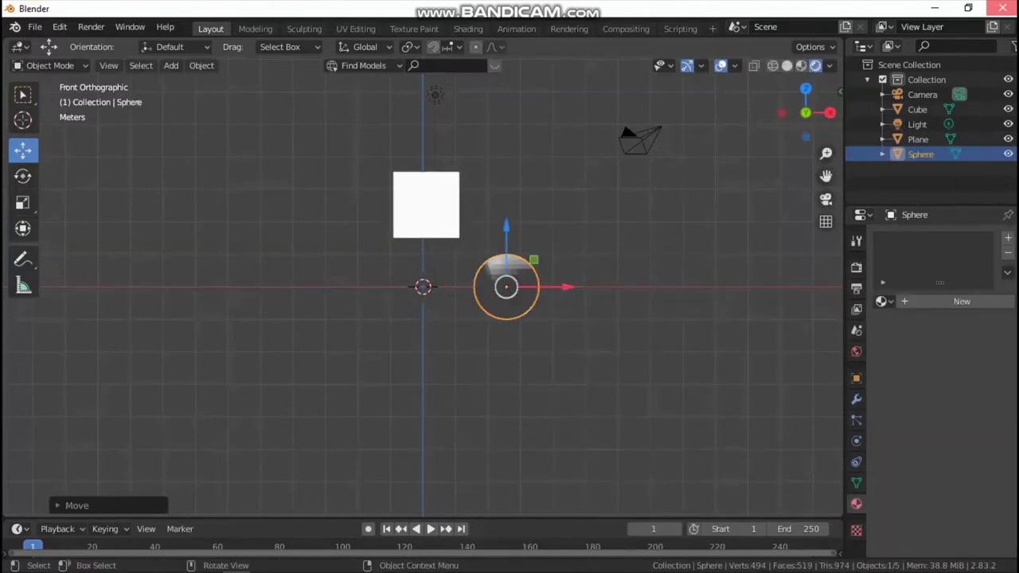
pyautogui.press('g')
pyautogui.press('z')
pyautogui.press('Return')
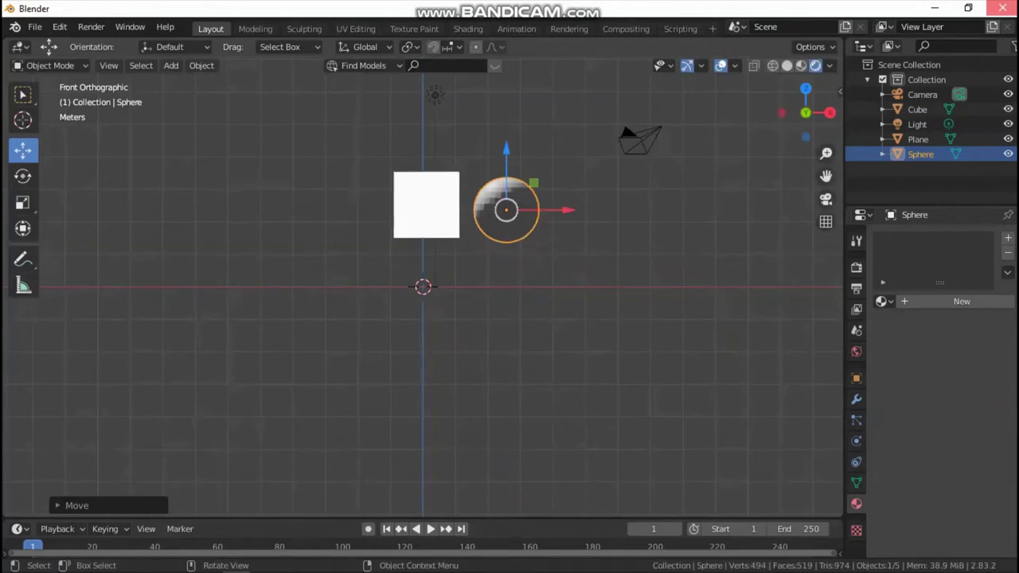
# Start moving the light along X, cancel it, and undo the last change
pyautogui.click(435, 95)
pyautogui.press('g')
pyautogui.press('x')
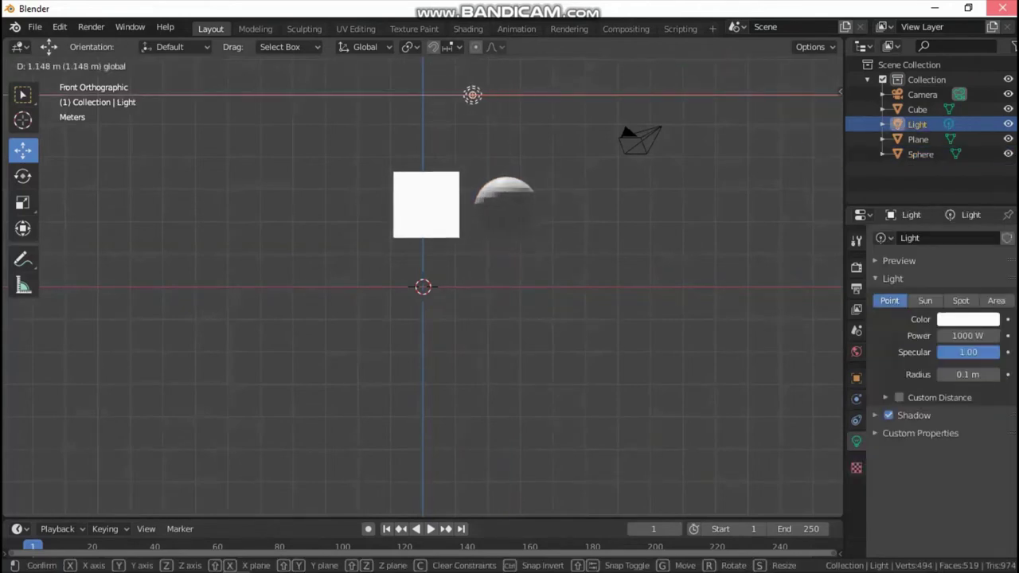
pyautogui.press('Escape')
pyautogui.moveTo(748, 120)
pyautogui.mouseDown(button='middle')
pyautogui.moveTo(763, 156)
pyautogui.moveTo(787, 179)
pyautogui.mouseUp(button='middle')
pyautogui.hotkey('ctrl', 'z')
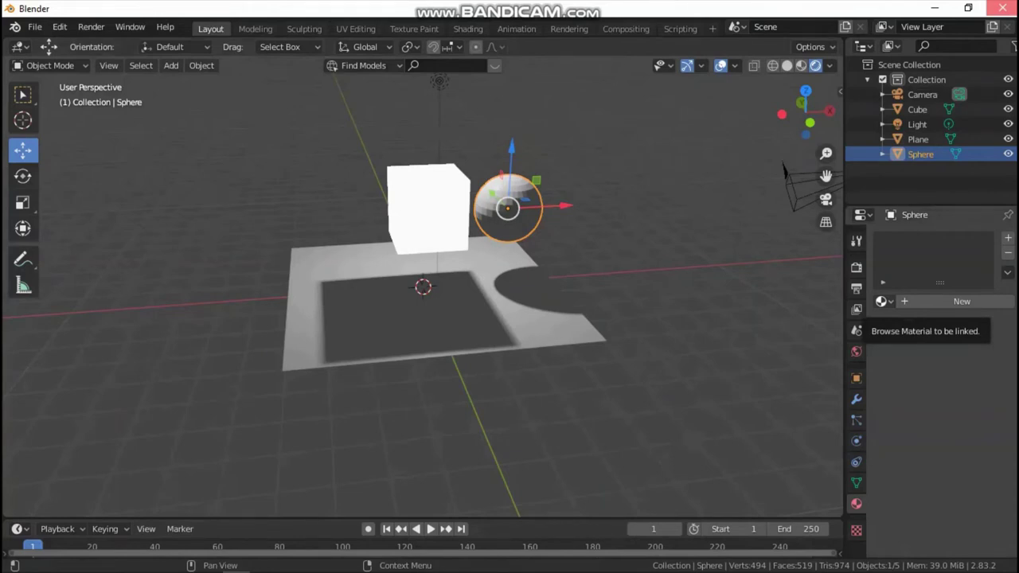
# Assign the cube's existing 'Material' emission material to the sphere, then view from the front
pyautogui.click(882, 301)
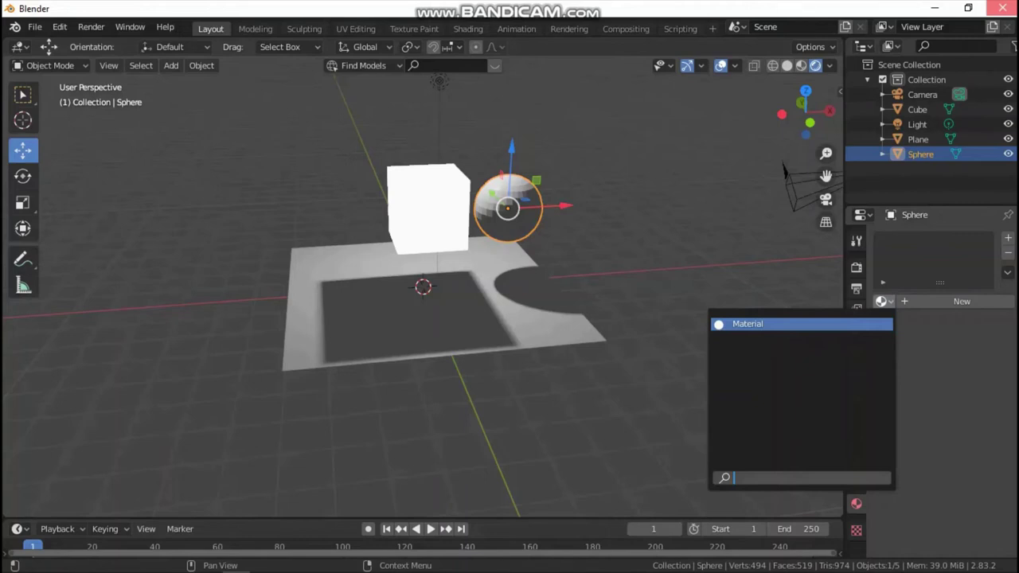
pyautogui.press('Return')
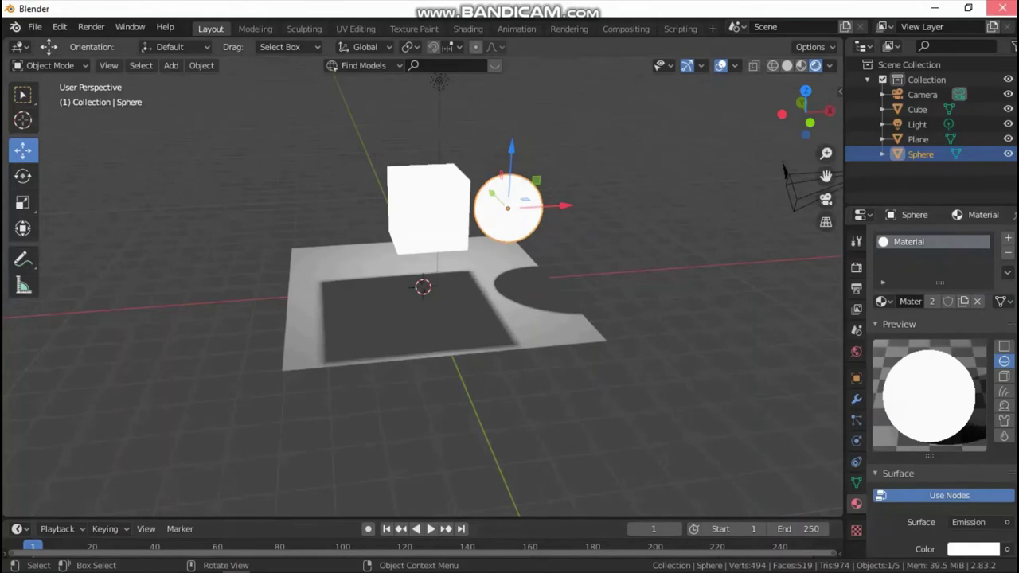
pyautogui.press('`')
pyautogui.click(580, 257)
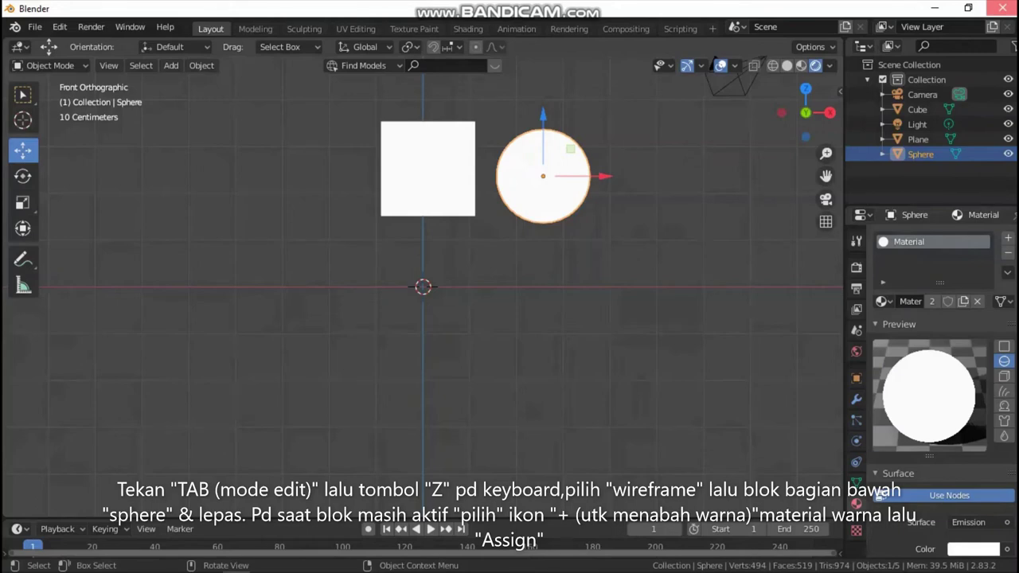
# In Edit Mode with wireframe shading, box-select the faces of the sphere's lower half
pyautogui.press('Tab')
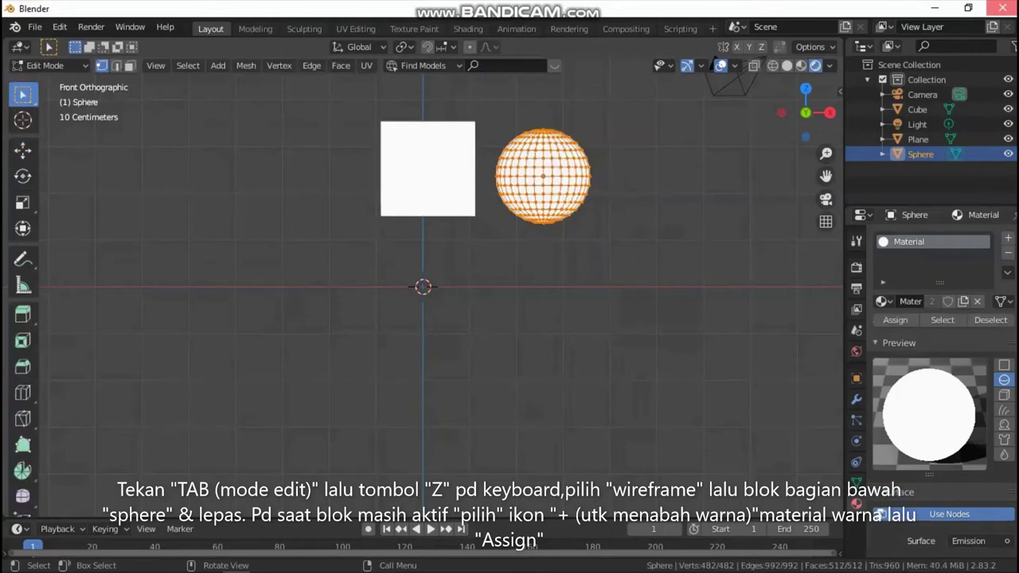
pyautogui.press('z')
pyautogui.press('4')
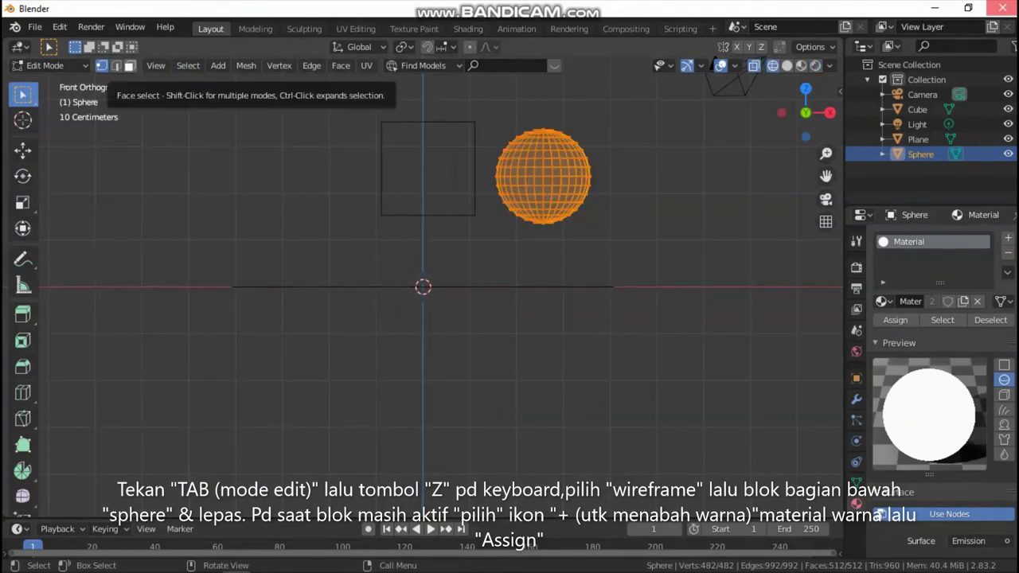
pyautogui.click(130, 66)
pyautogui.click(520, 215)
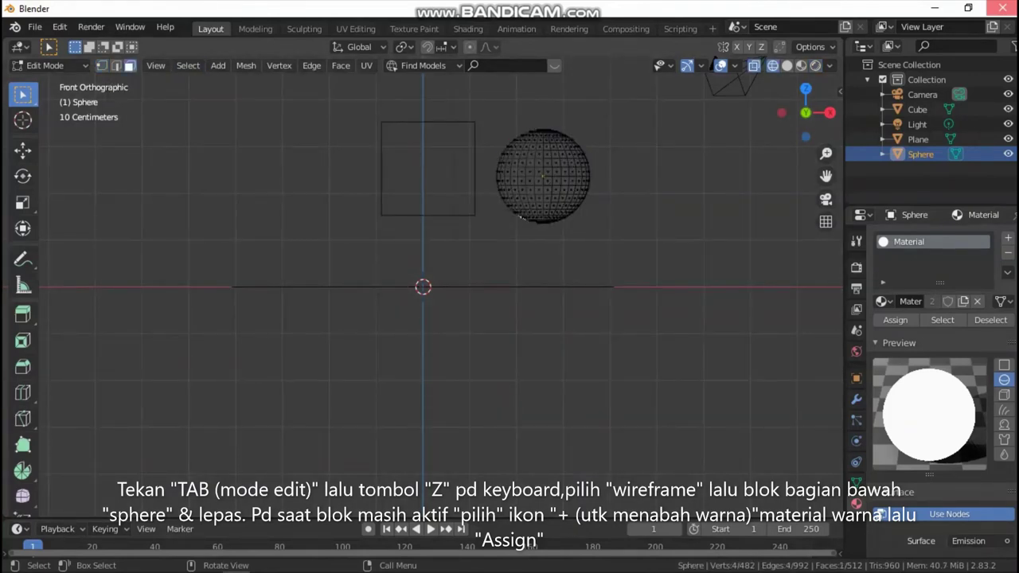
pyautogui.moveTo(491, 187); pyautogui.dragTo(606, 239)
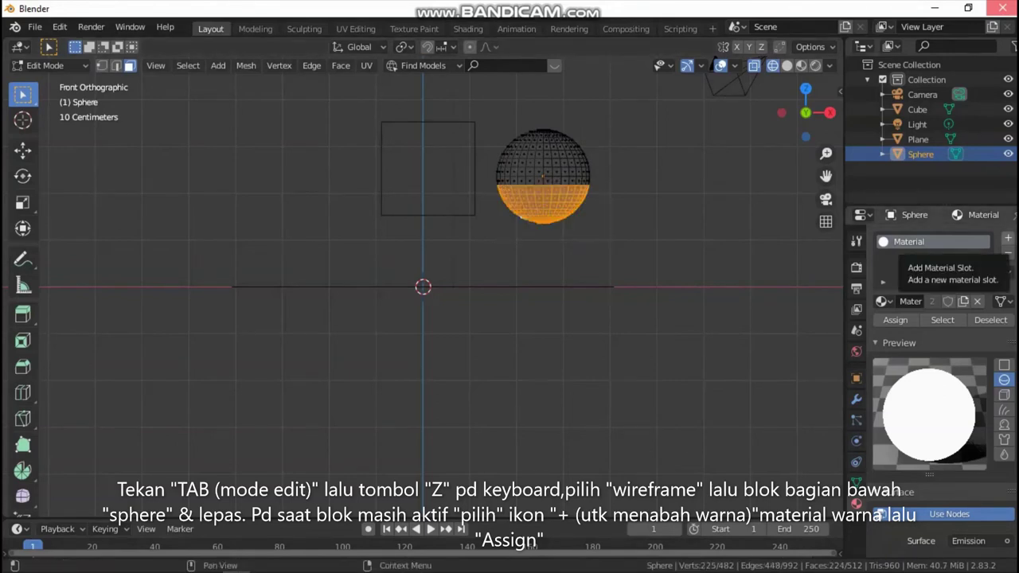
# Add a second material slot with a new material whose base colour is black
pyautogui.click(1008, 237)
pyautogui.click(946, 331)
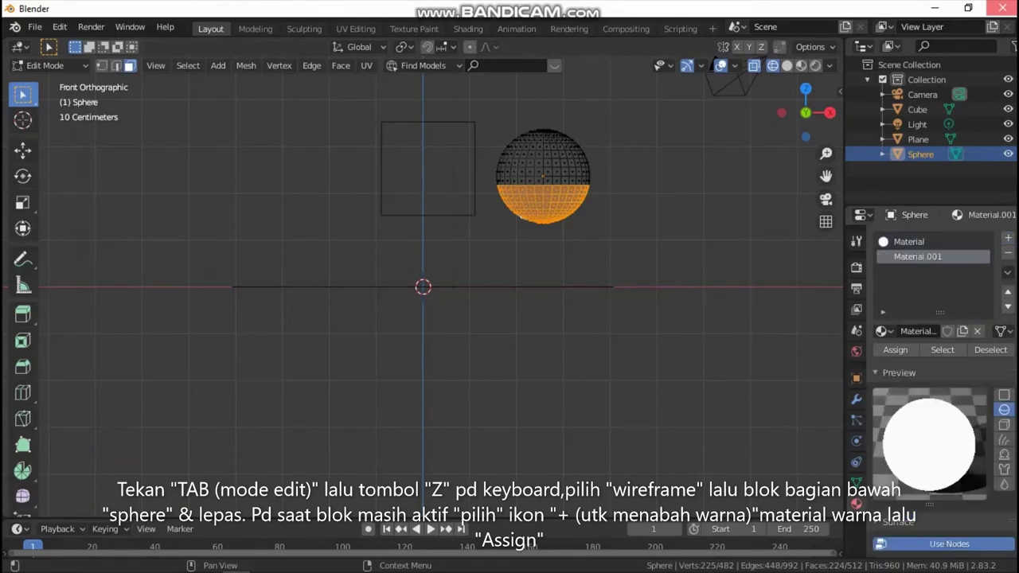
pyautogui.scroll(-3, 946, 331)
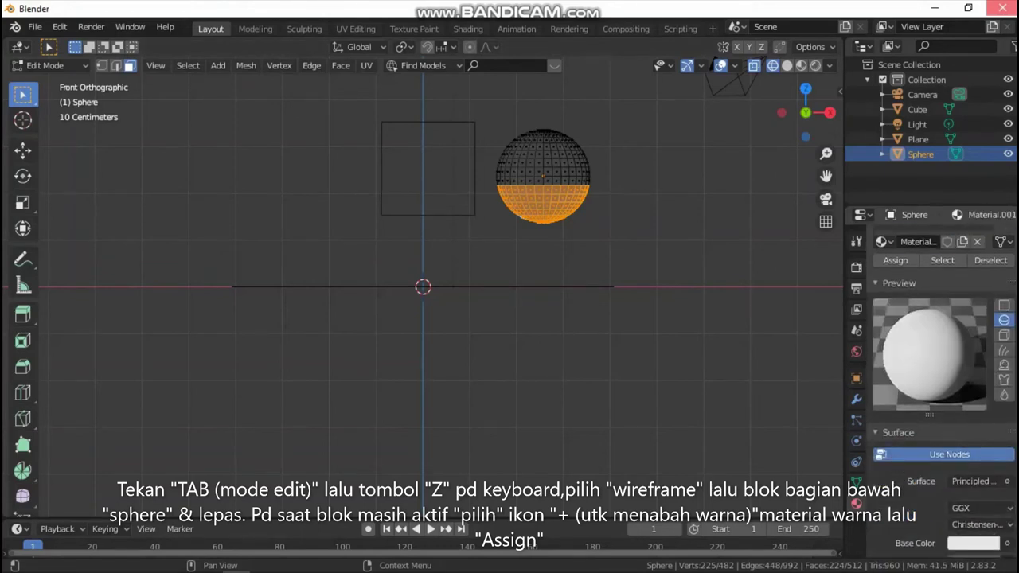
pyautogui.click(973, 542)
pyautogui.moveTo(947, 505); pyautogui.dragTo(884, 506)
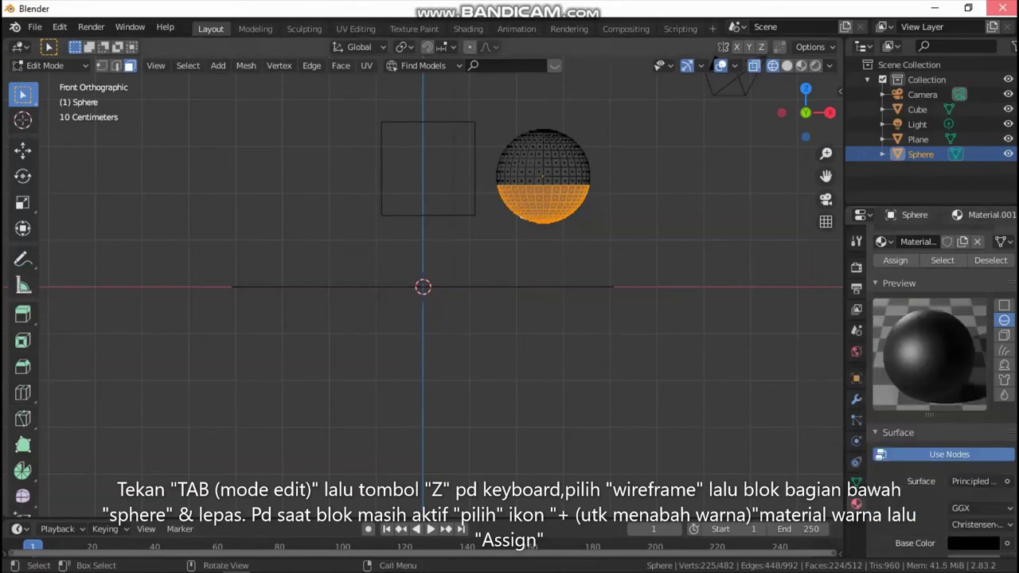
pyautogui.scroll(3, 931, 398)
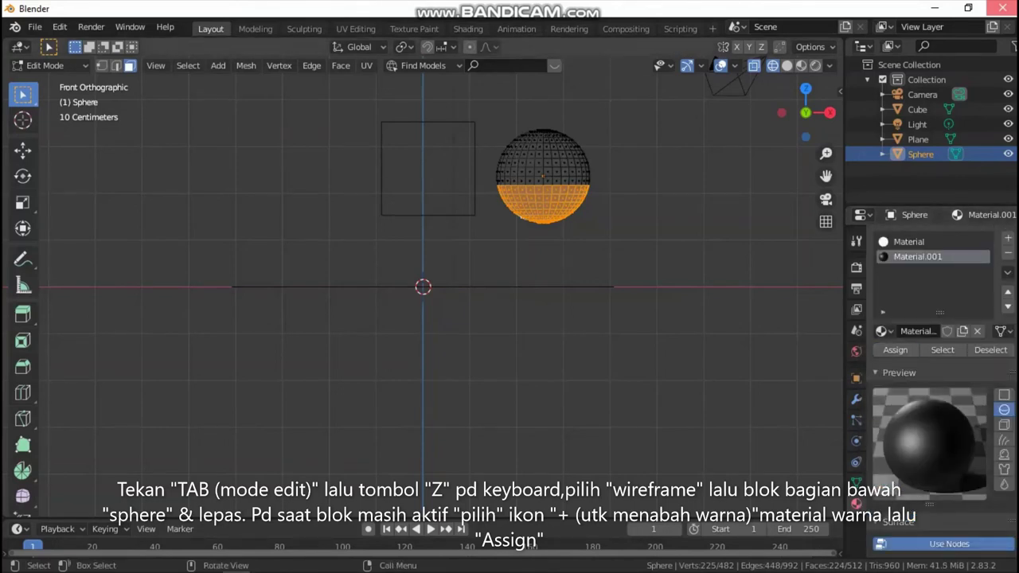
# Switch the viewport to Material Preview and return to Object Mode with nothing selected
pyautogui.press('z')
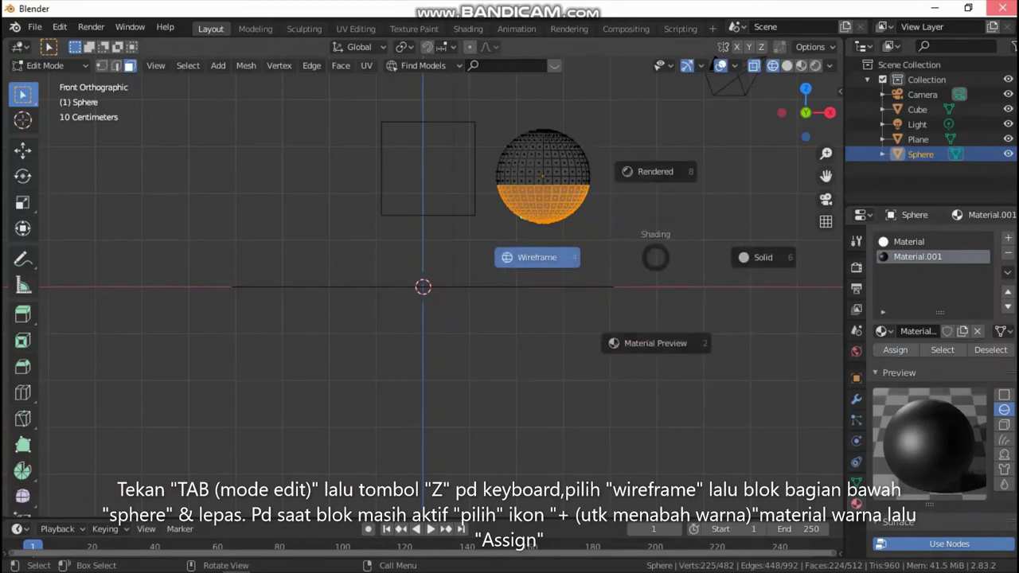
pyautogui.press('2')
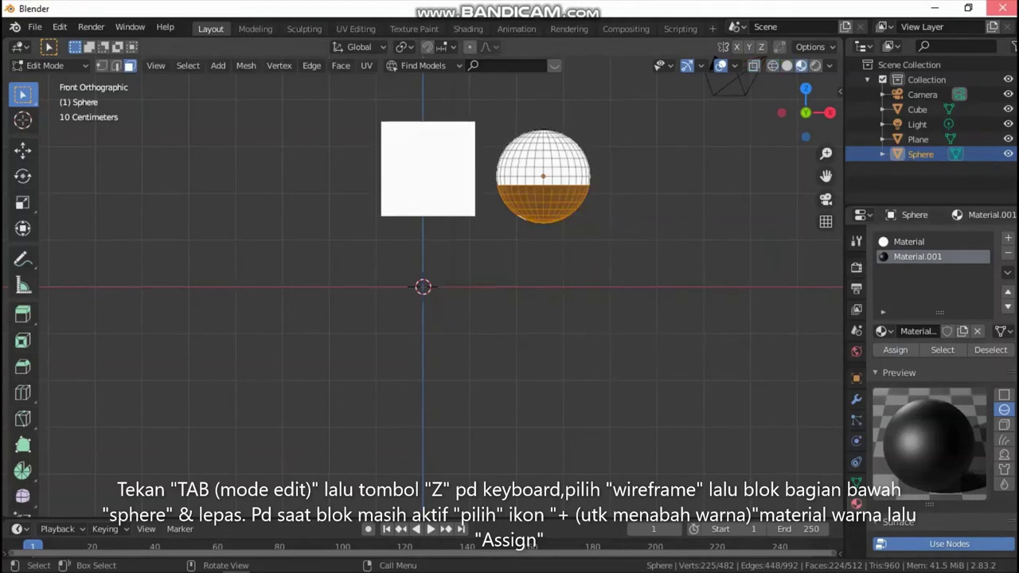
pyautogui.press('Tab')
pyautogui.hotkey('alt', 'a')
# Orbit and zoom from the Front view so the plane below the sphere shows
pyautogui.moveTo(478, 335)
pyautogui.mouseDown(button='middle')
pyautogui.moveTo(429, 295)
pyautogui.moveTo(477, 287)
pyautogui.moveTo(505, 246)
pyautogui.mouseUp(button='middle')
pyautogui.press('`')
pyautogui.click(417, 195)
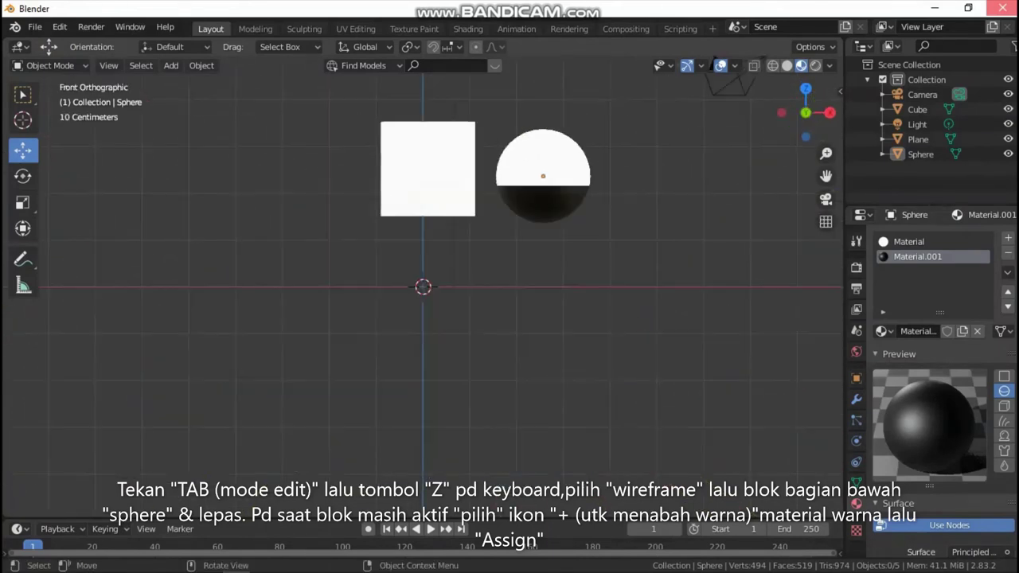
pyautogui.scroll(-2, 421, 287)
pyautogui.moveTo(477, 303); pyautogui.dragTo(485, 255, button='middle')
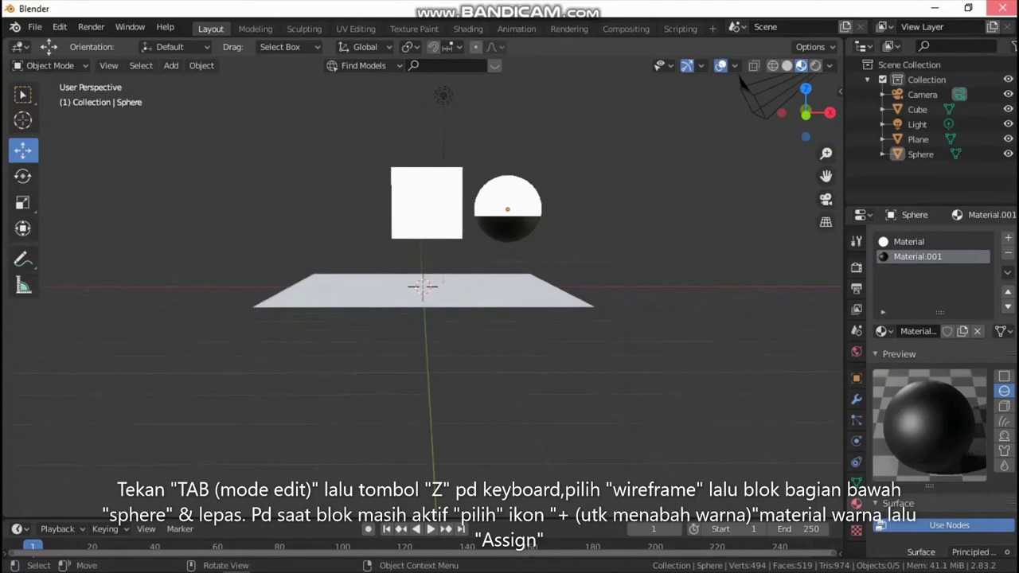
# Select the sphere, cancel the delete prompt, deselect, and return to Front view
pyautogui.click(507, 206)
pyautogui.press('x')
pyautogui.press('Escape')
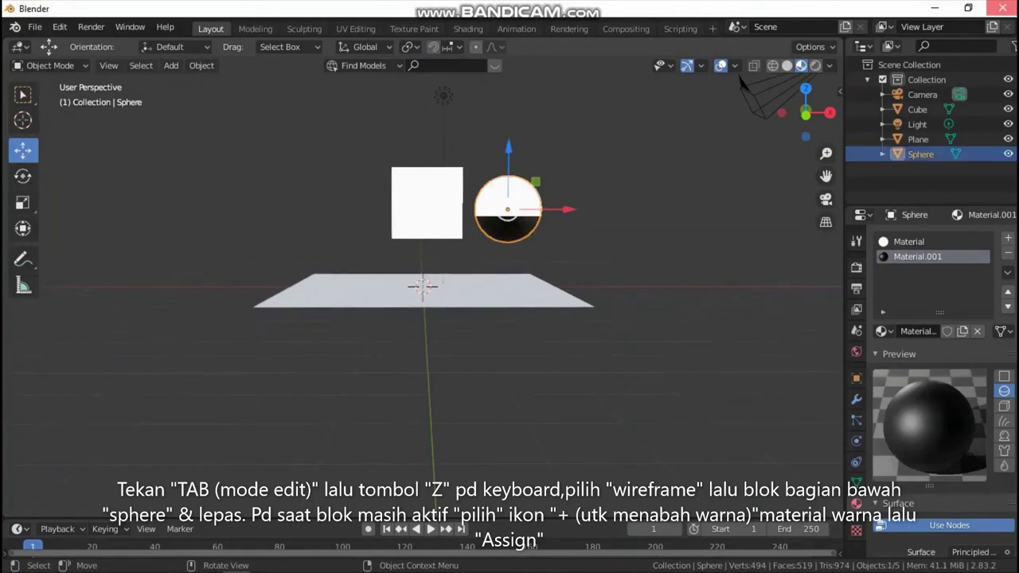
pyautogui.hotkey('alt', 'a')
pyautogui.press('`')
pyautogui.click(430, 171)
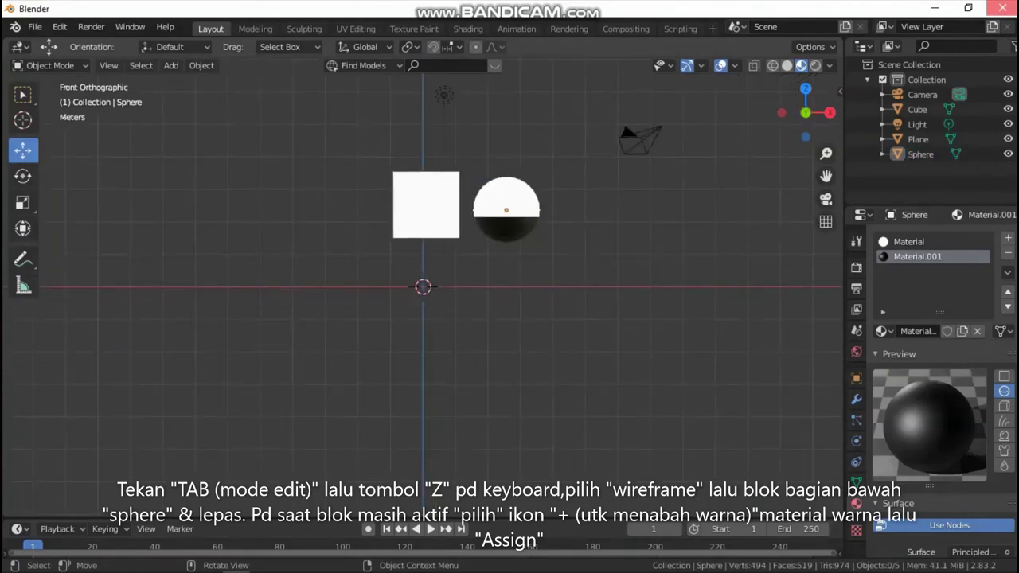
pyautogui.moveTo(477, 334); pyautogui.dragTo(493, 302, button='middle')
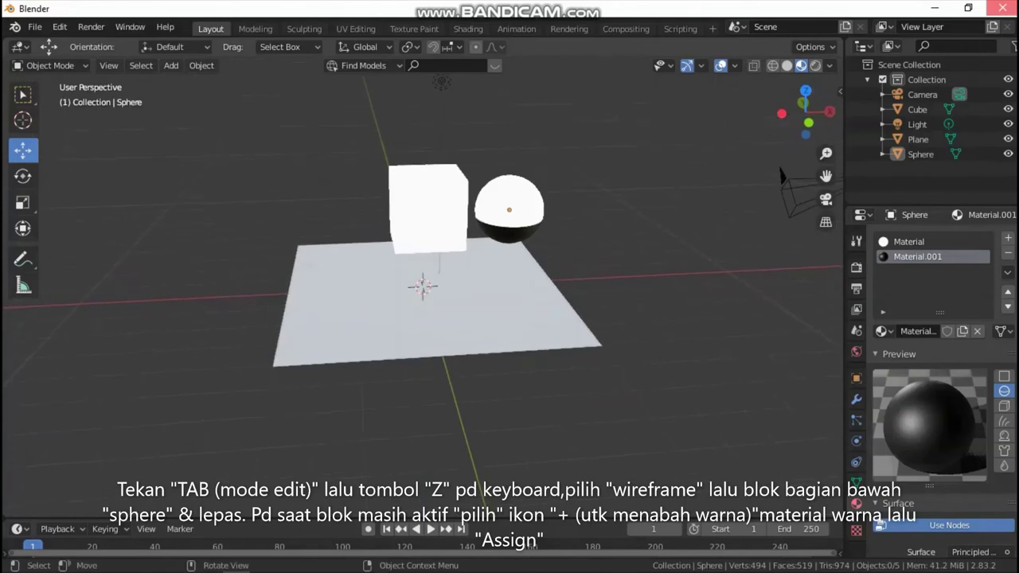